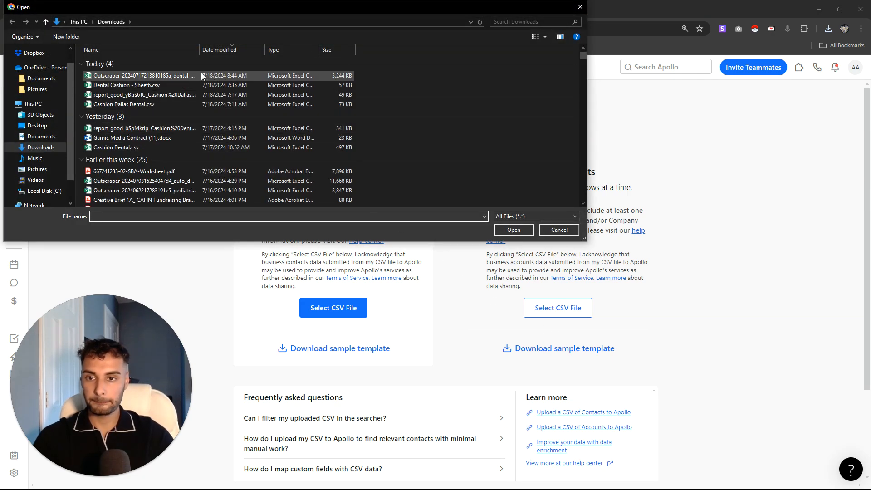
# - Open the Outscraper dental_clinic CSV for import and map its site column to account website
pyautogui.doubleClick(215, 75)
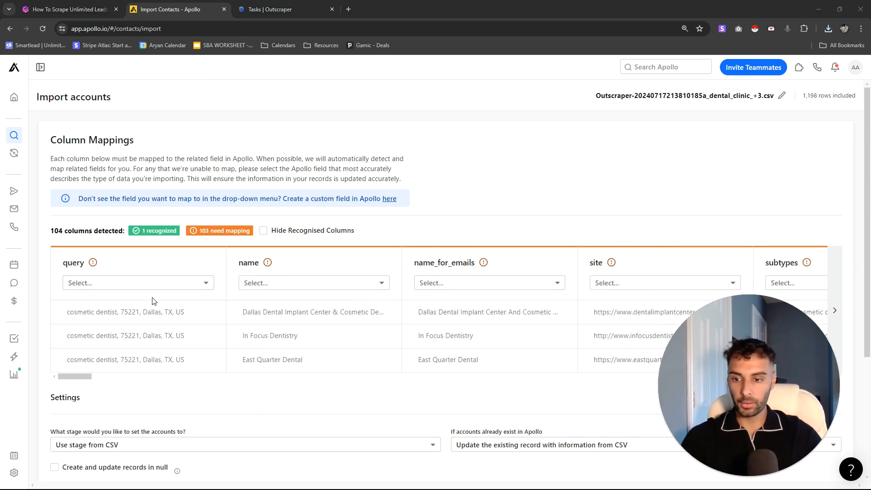
pyautogui.moveTo(79, 376); pyautogui.dragTo(96, 380)
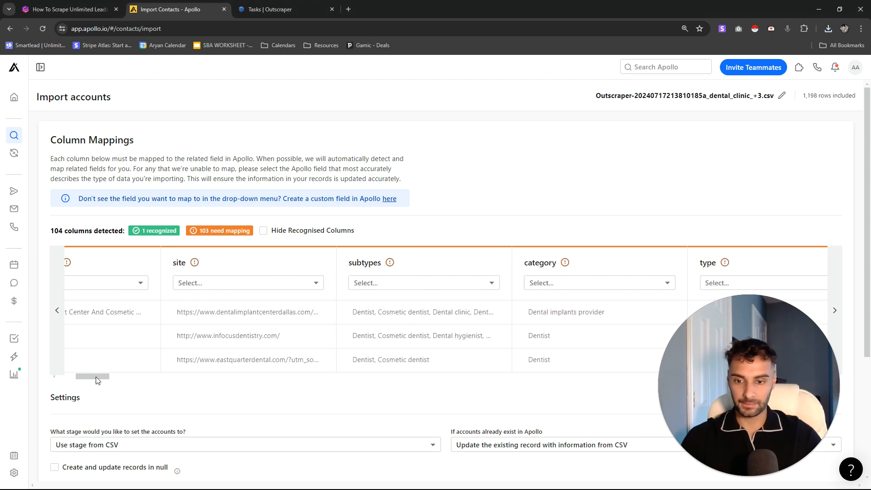
pyautogui.click(188, 282)
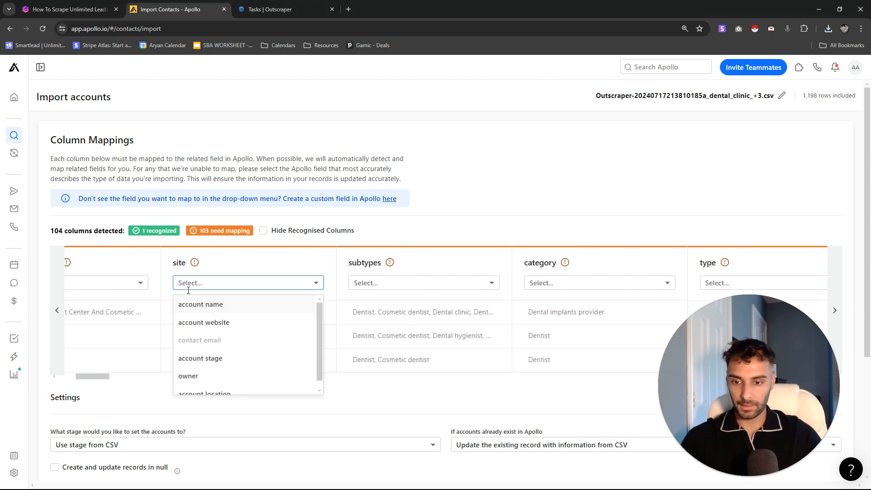
pyautogui.click(209, 263)
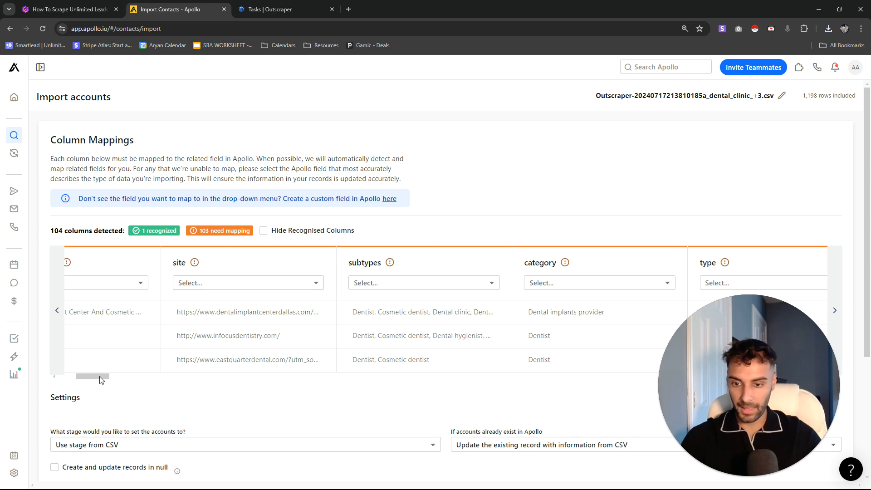
pyautogui.moveTo(94, 377); pyautogui.dragTo(89, 377)
pyautogui.click(228, 284)
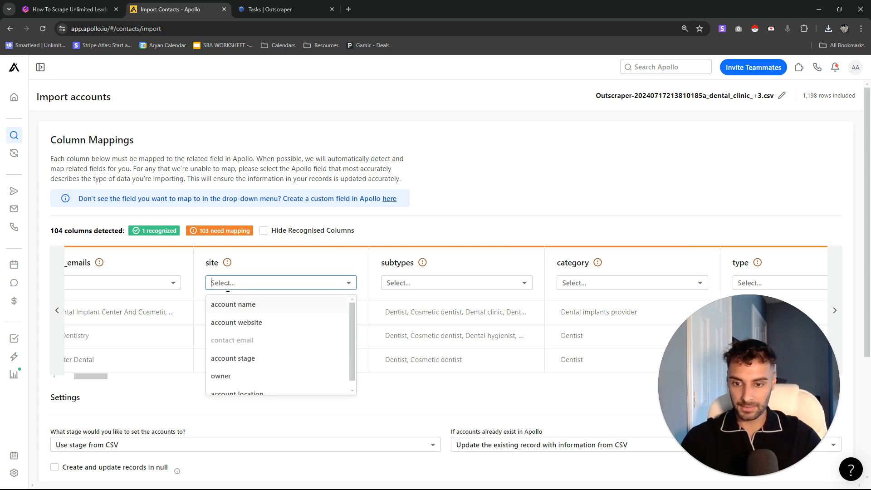
pyautogui.click(245, 323)
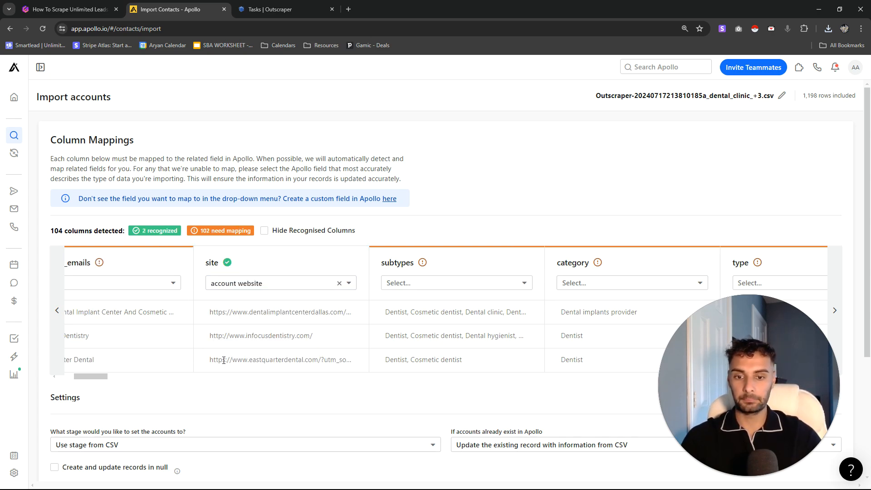
# - Map the name_for_emails column to account name
pyautogui.moveTo(100, 377); pyautogui.dragTo(51, 373)
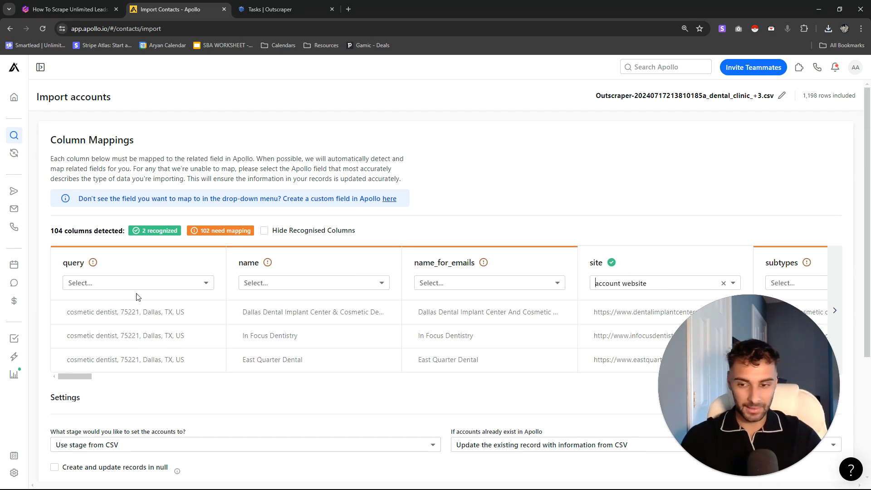
pyautogui.moveTo(284, 318); pyautogui.dragTo(350, 325)
pyautogui.click(458, 282)
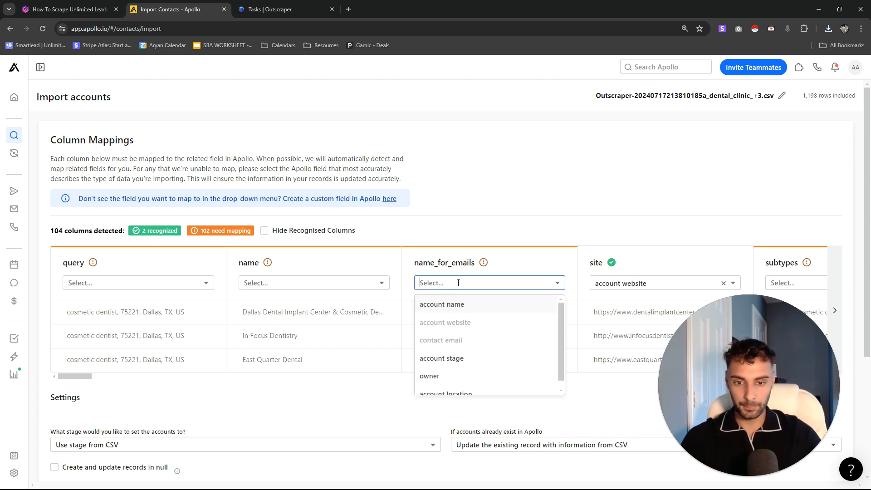
pyautogui.click(460, 310)
pyautogui.moveTo(418, 262); pyautogui.dragTo(475, 264)
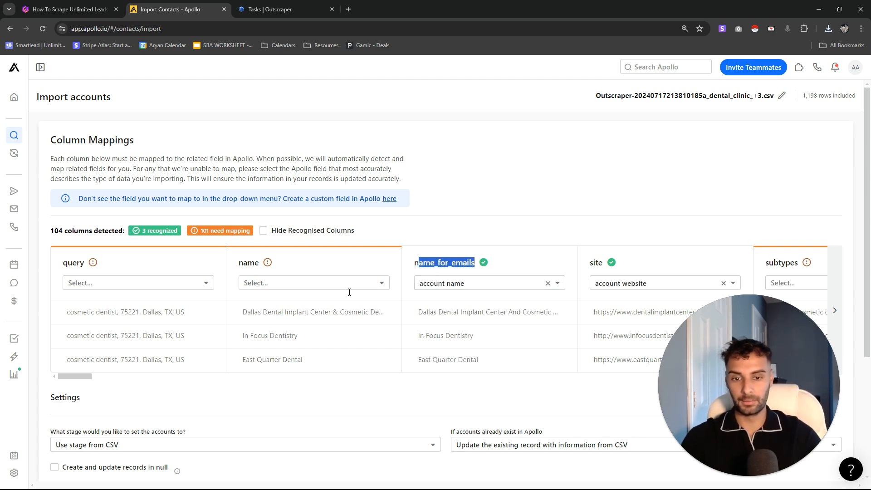
pyautogui.hscroll(3, 94, 379)
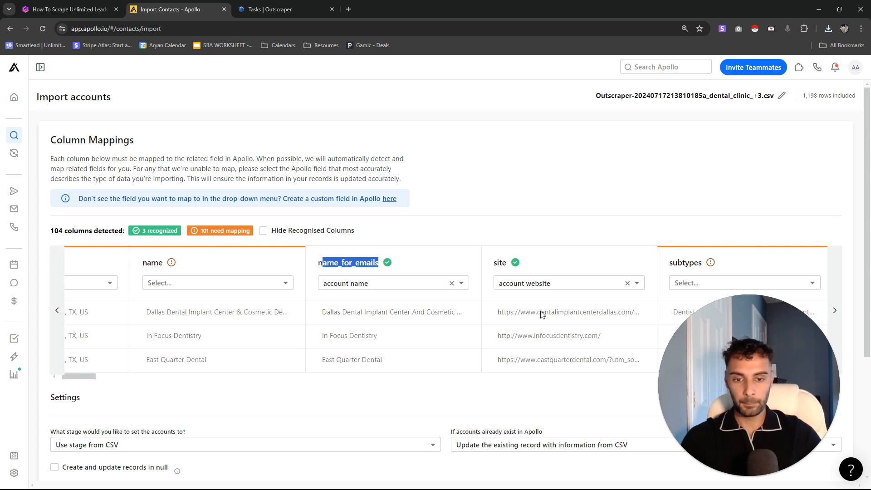
pyautogui.click(523, 352)
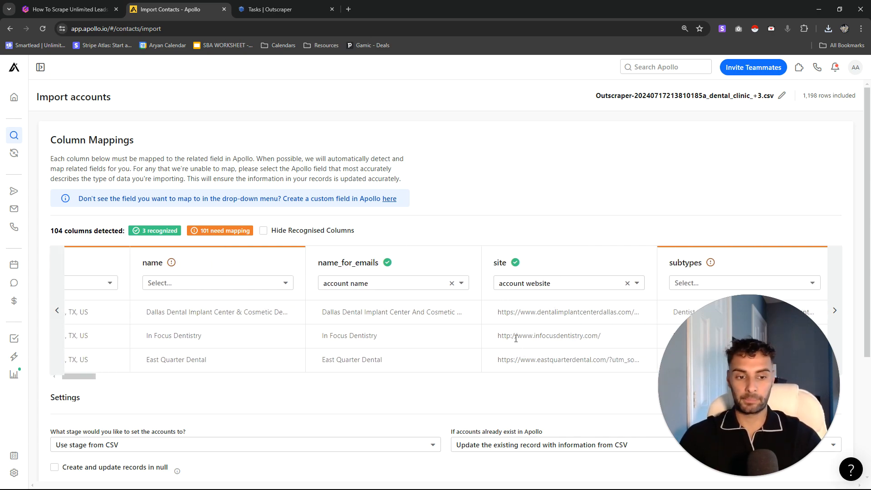
# - Add the imported accounts to a new list named Dental Test and start the import
pyautogui.scroll(-4, 239, 349)
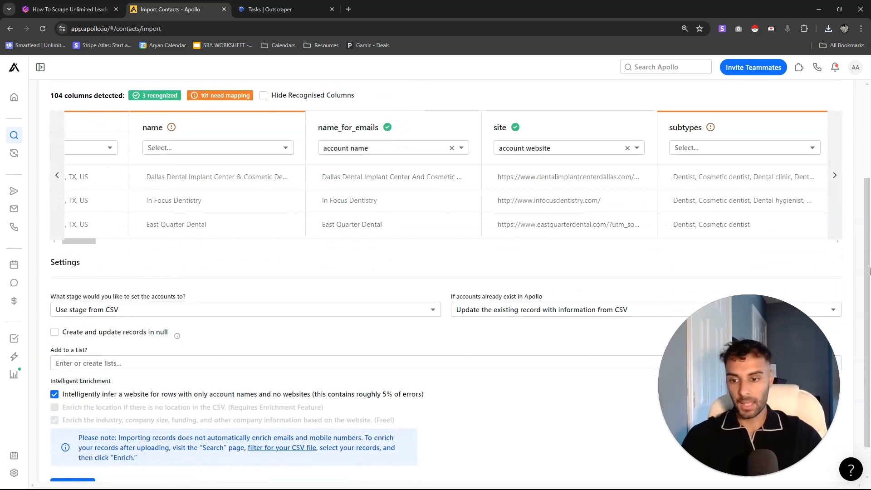
pyautogui.click(101, 333)
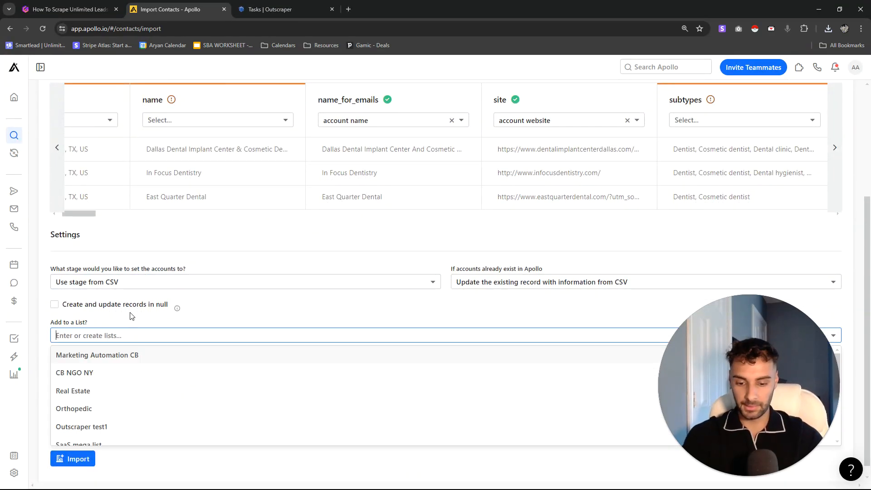
pyautogui.write('Dental')
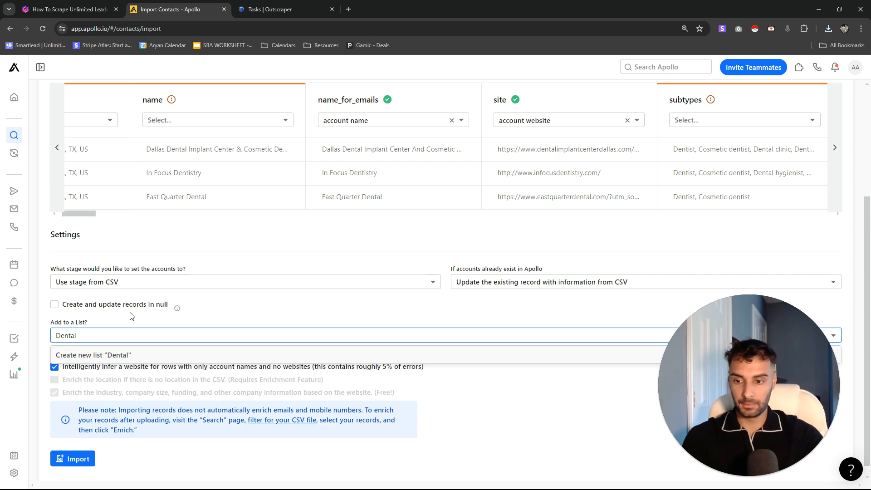
pyautogui.write(' Test')
pyautogui.press('Return')
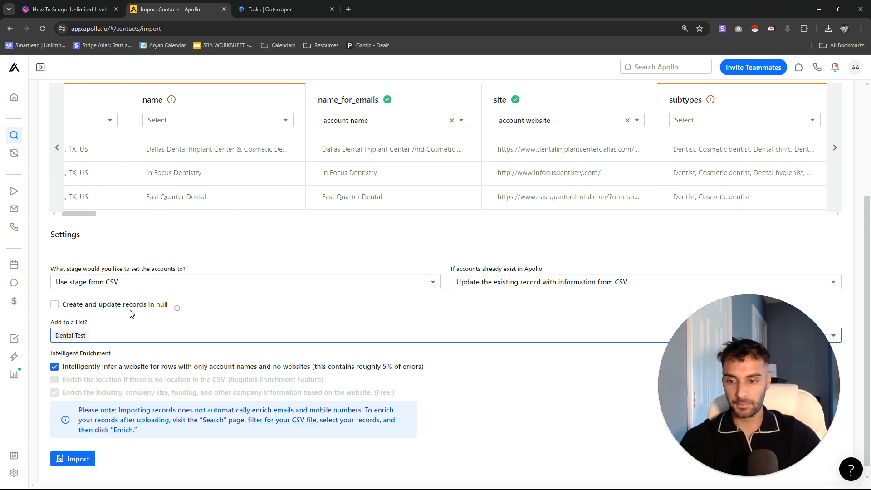
pyautogui.click(72, 458)
pyautogui.moveTo(323, 266); pyautogui.dragTo(539, 266)
pyautogui.click(539, 307)
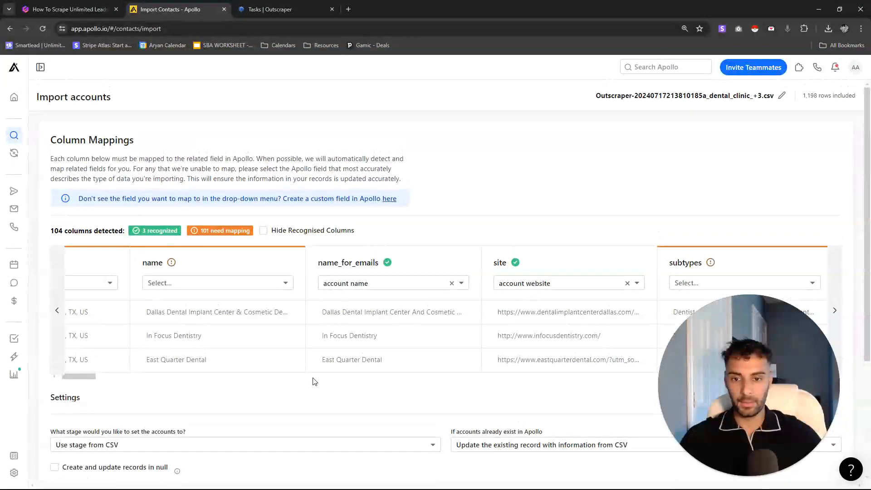
pyautogui.scroll(-4, 309, 390)
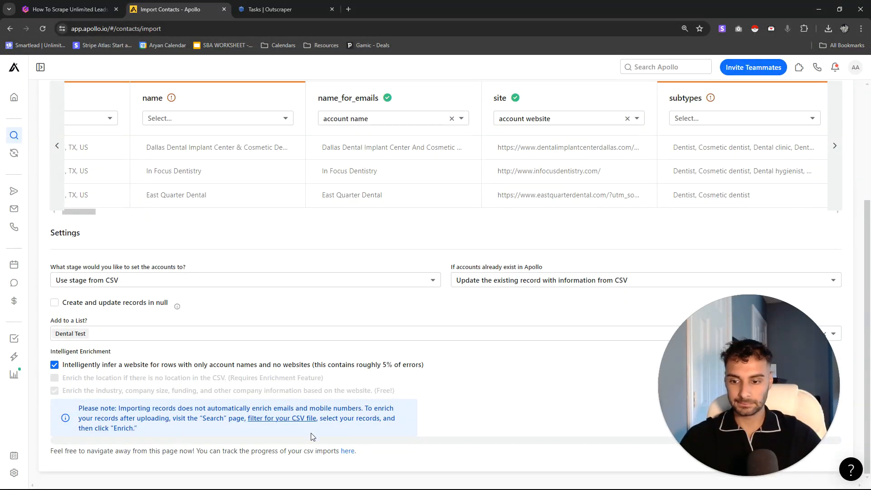
pyautogui.moveTo(88, 452); pyautogui.dragTo(316, 450)
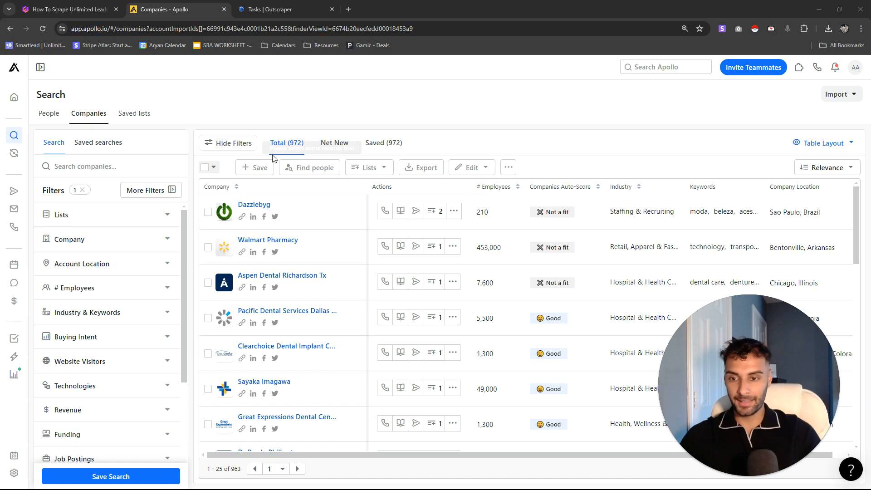
# - Switch the search from companies to people, acknowledging the dropped CSV import filter
pyautogui.click(55, 114)
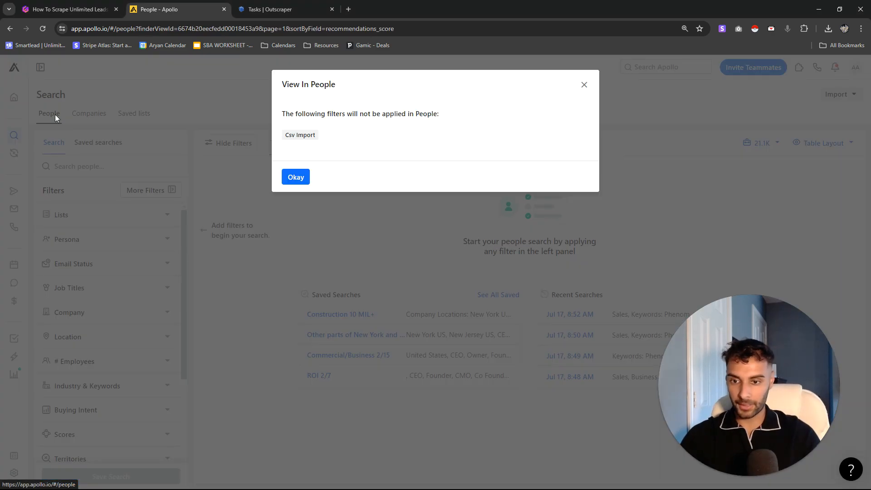
pyautogui.moveTo(305, 113); pyautogui.dragTo(432, 112)
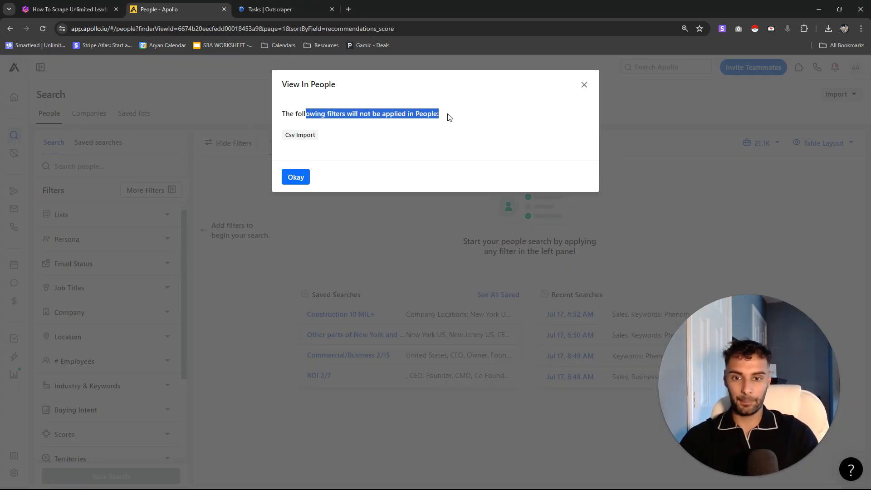
pyautogui.click(292, 181)
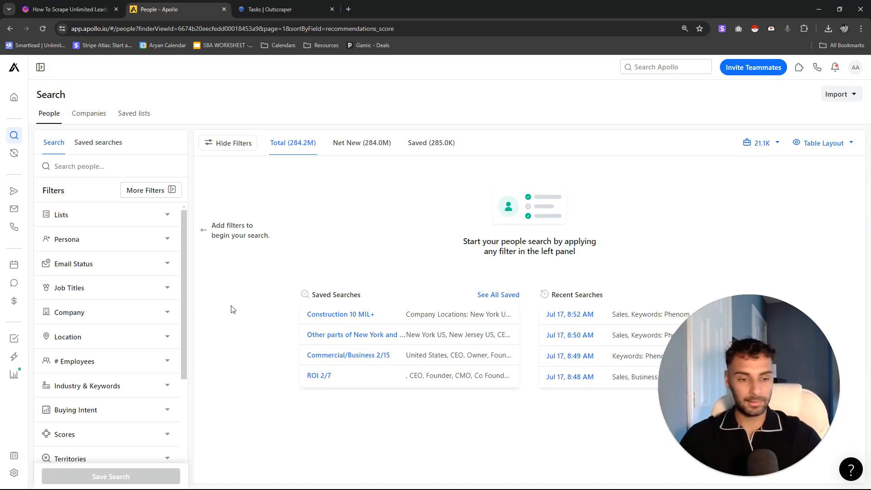
# - Filter people by the Dental Test company list
pyautogui.click(128, 216)
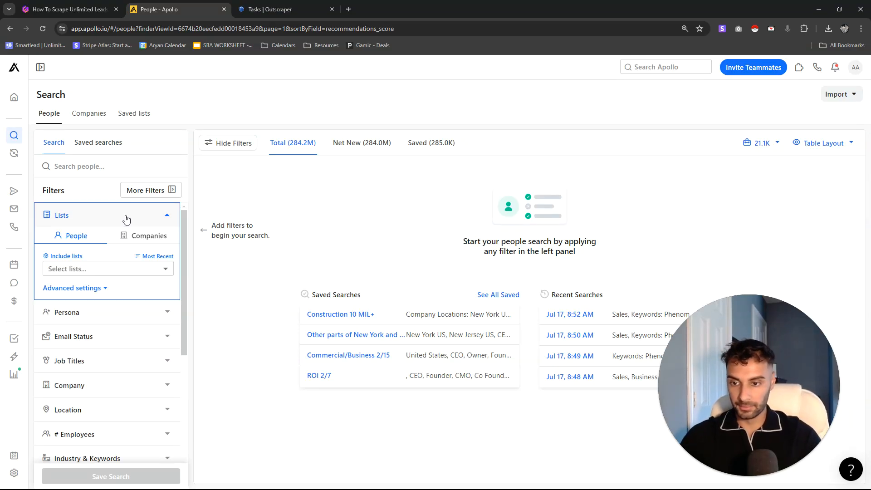
pyautogui.click(144, 241)
pyautogui.click(138, 269)
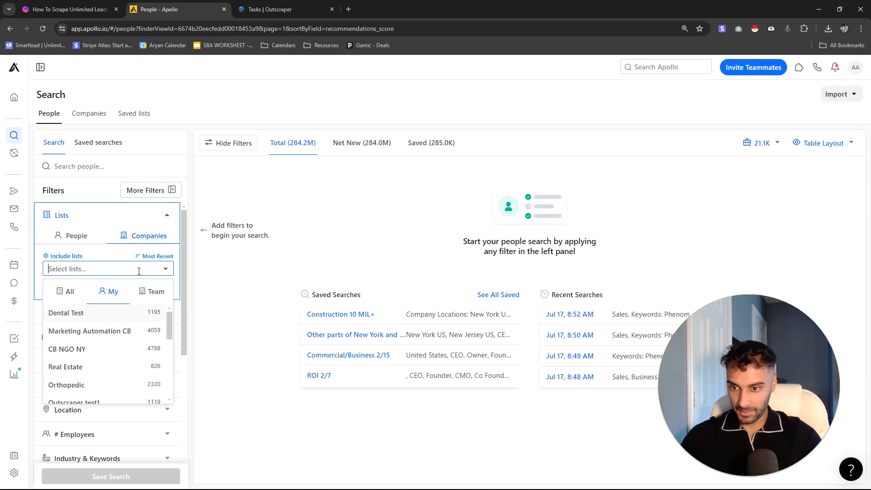
pyautogui.click(112, 313)
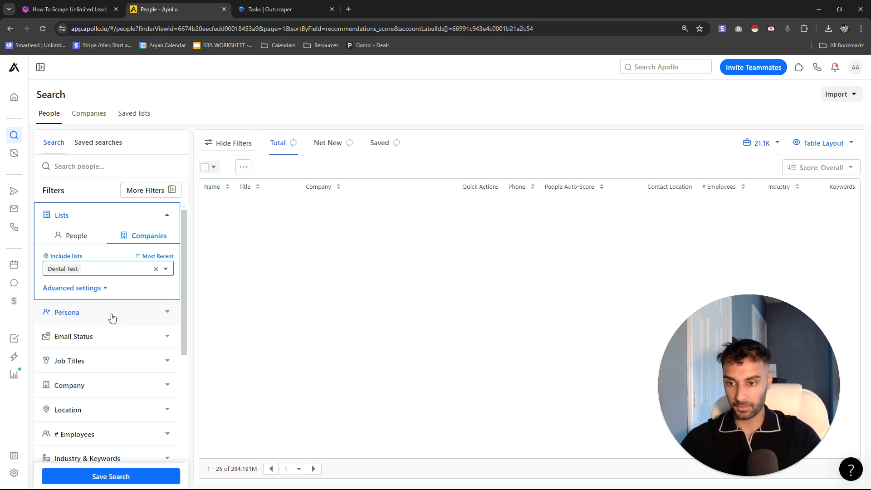
pyautogui.click(102, 211)
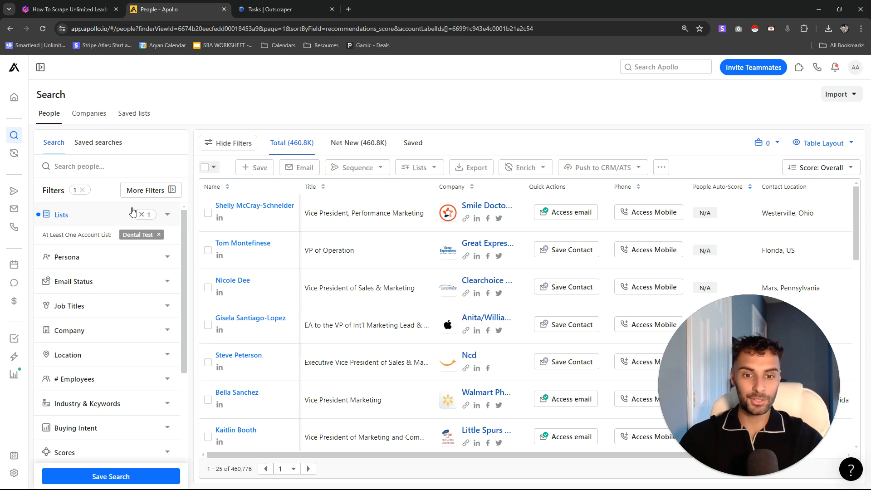
# - Filter job titles to CEO, CMO, Owner and Founder
pyautogui.click(87, 305)
pyautogui.click(100, 350)
pyautogui.write('CEO')
pyautogui.press('Return')
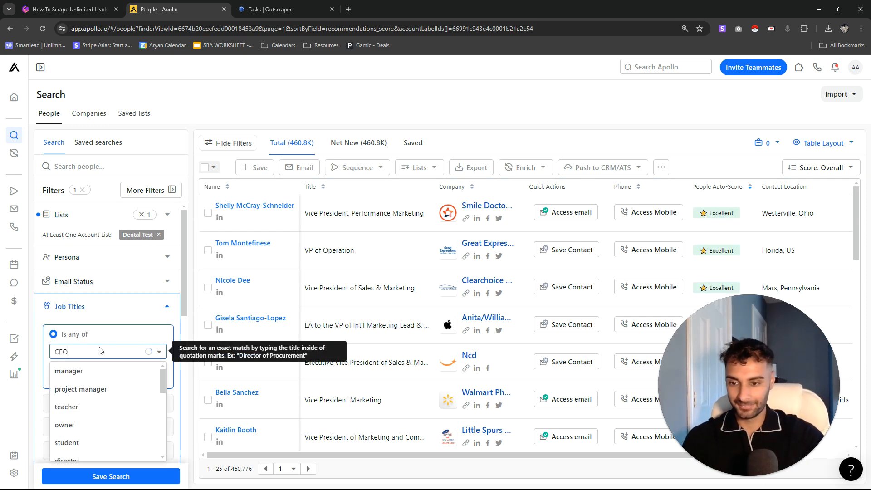
pyautogui.write('C')
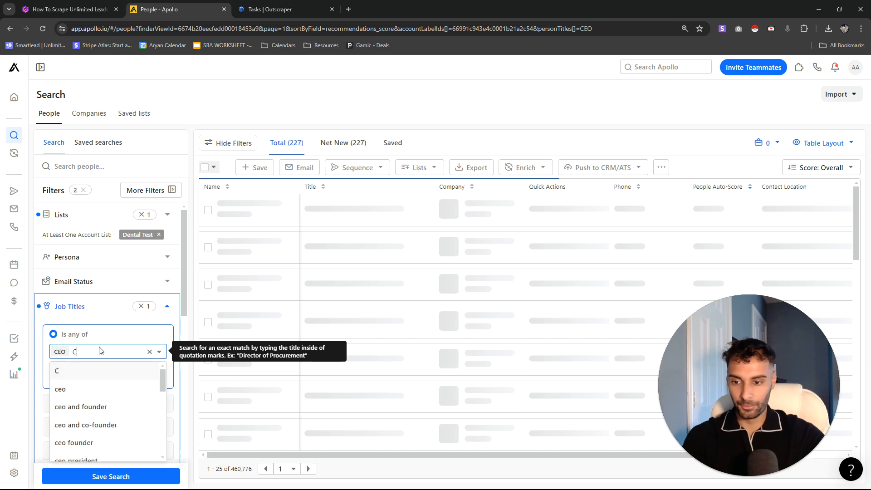
pyautogui.write('MO')
pyautogui.press('Return')
pyautogui.write('Owner')
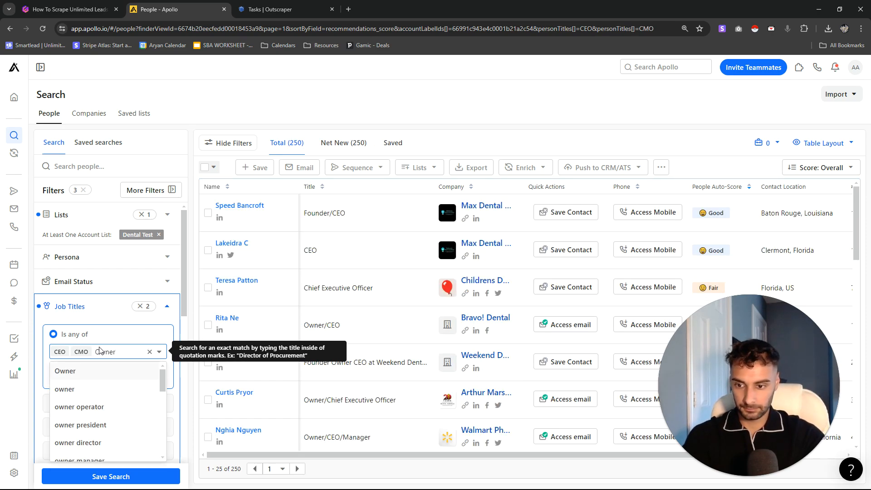
pyautogui.press('Return')
pyautogui.write('Founder')
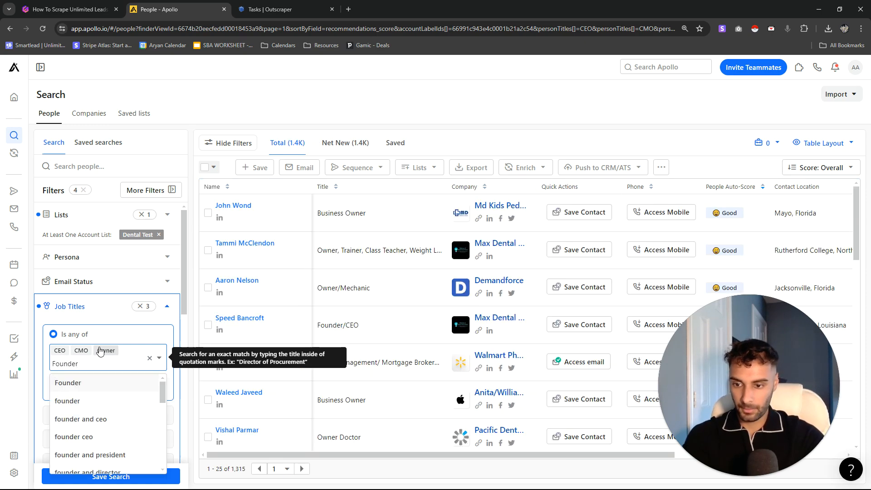
pyautogui.press('Return')
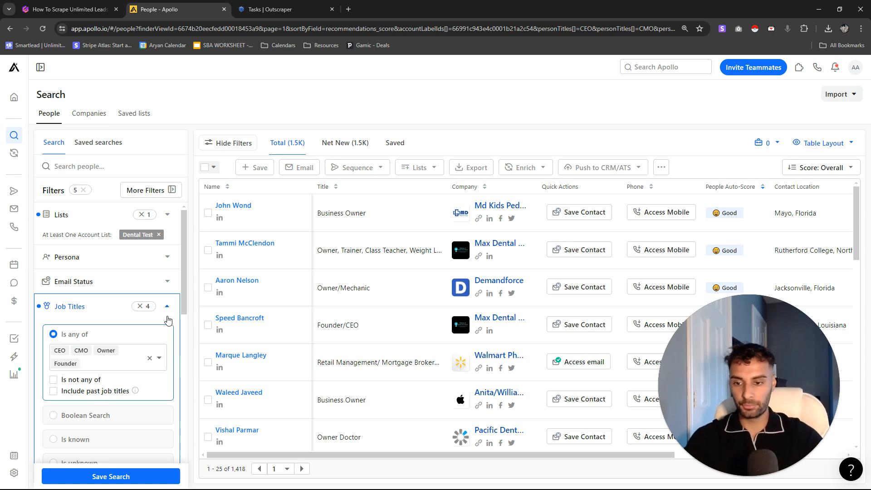
pyautogui.click(97, 312)
# - Limit the number of employees to the ranges 1-10, 11-20, 21-50 and 51-100
pyautogui.scroll(-1, 123, 369)
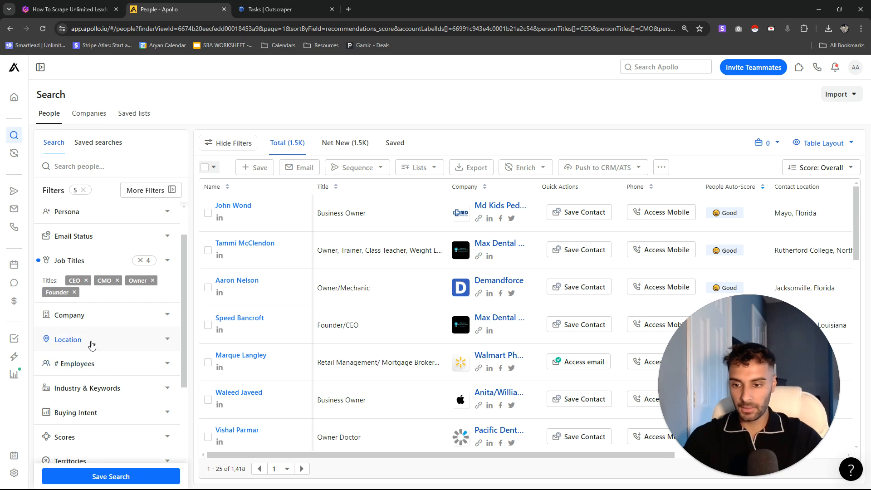
pyautogui.click(97, 363)
pyautogui.scroll(-2, 181, 326)
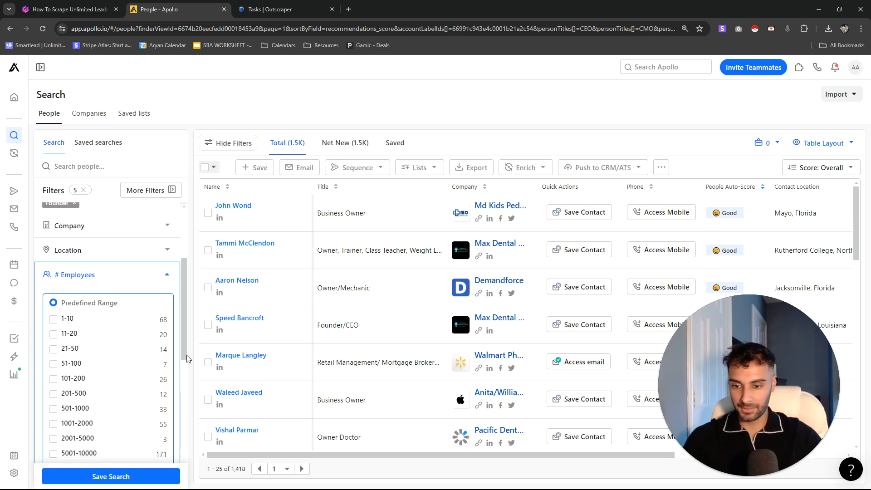
pyautogui.click(153, 340)
pyautogui.click(153, 349)
pyautogui.click(151, 368)
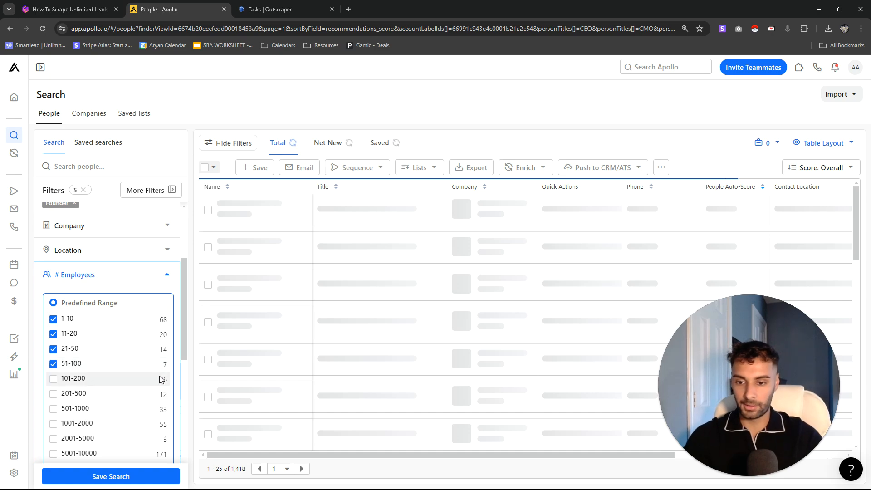
pyautogui.click(114, 282)
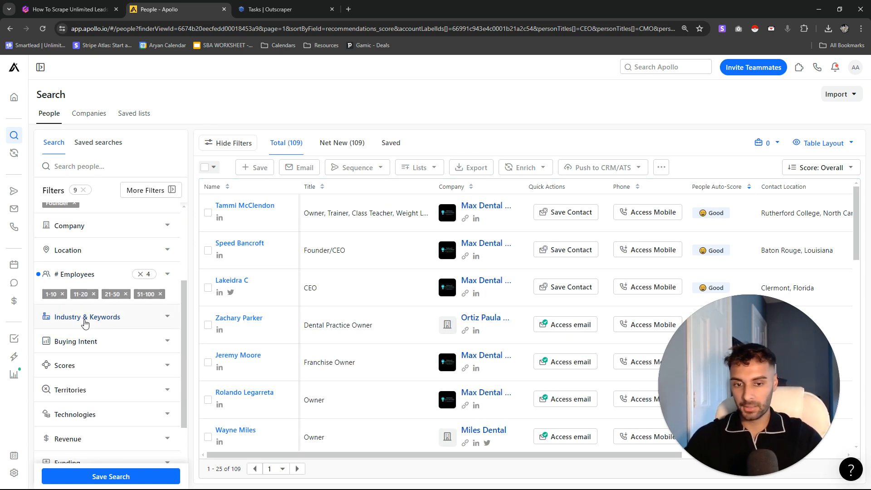
# - Open the Industry & Keywords filter and browse the list of industries
pyautogui.click(84, 317)
pyautogui.click(50, 344)
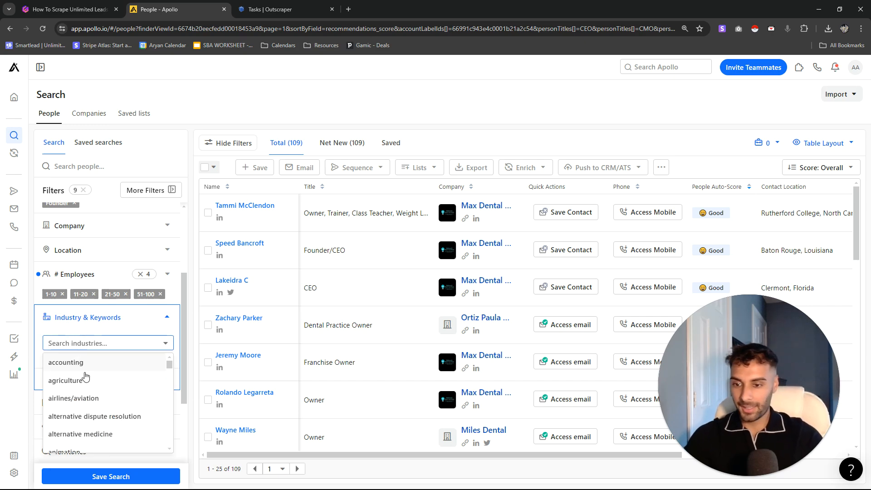
pyautogui.scroll(-2, 95, 394)
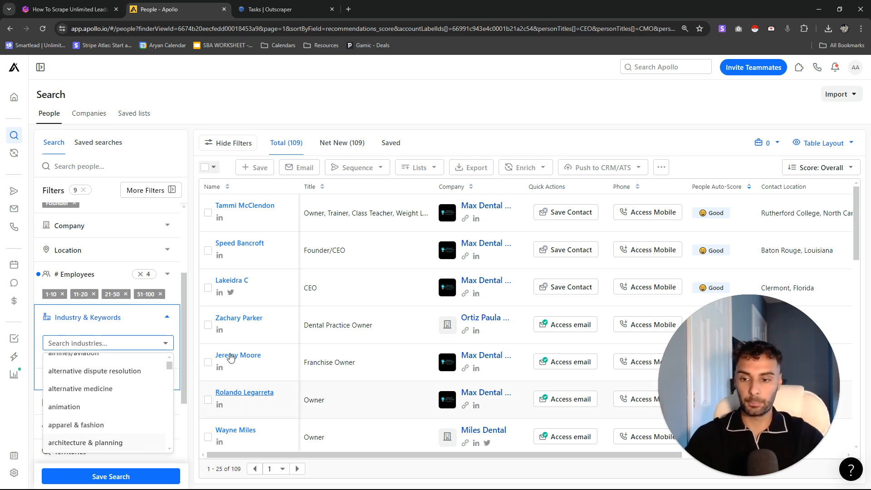
# - Switch to the Gamma presentation tab and present the Final Thoughts slide in full screen
pyautogui.click(68, 9)
pyautogui.click(766, 63)
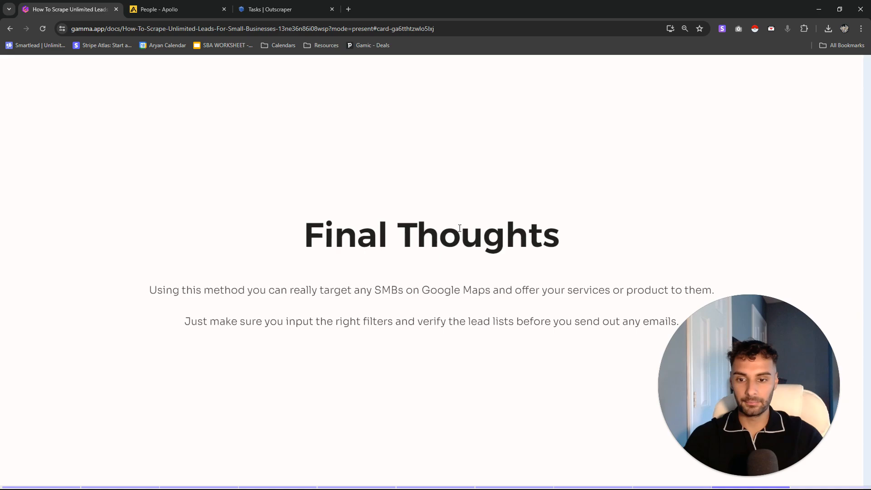
pyautogui.moveTo(728, 393); pyautogui.dragTo(81, 392)
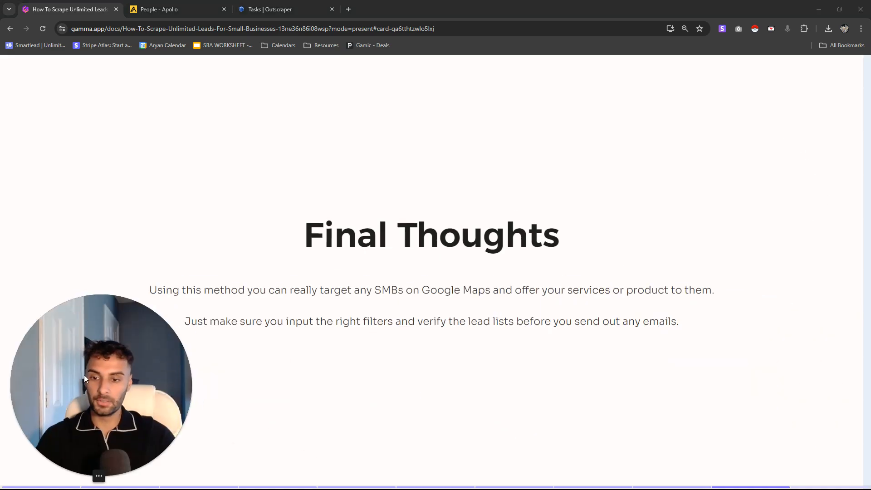
pyautogui.click(376, 214)
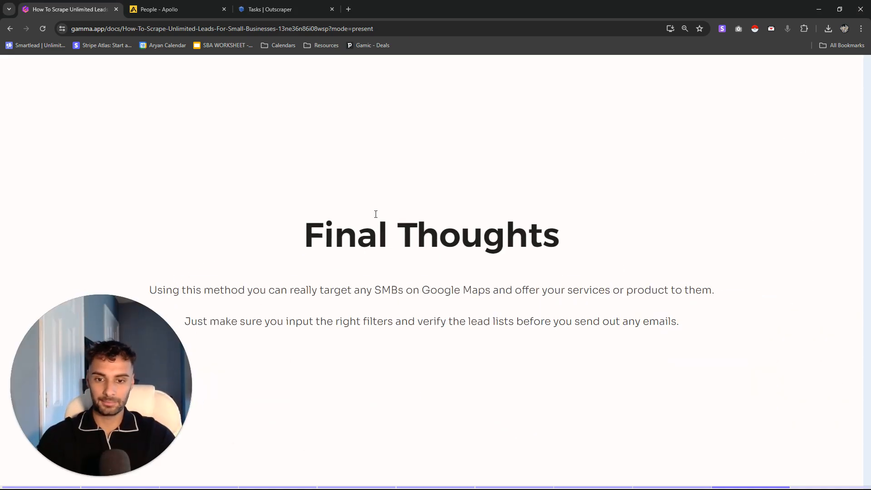
pyautogui.press('Escape')
pyautogui.click(789, 63)
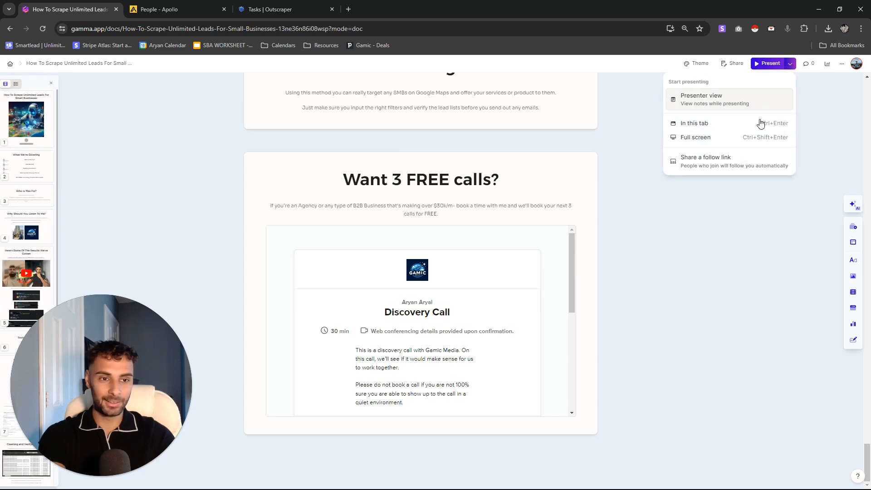
pyautogui.click(726, 137)
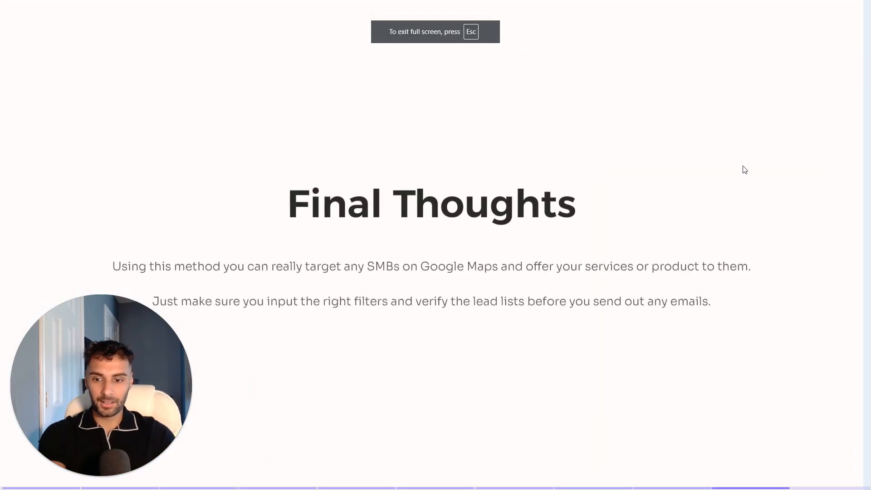